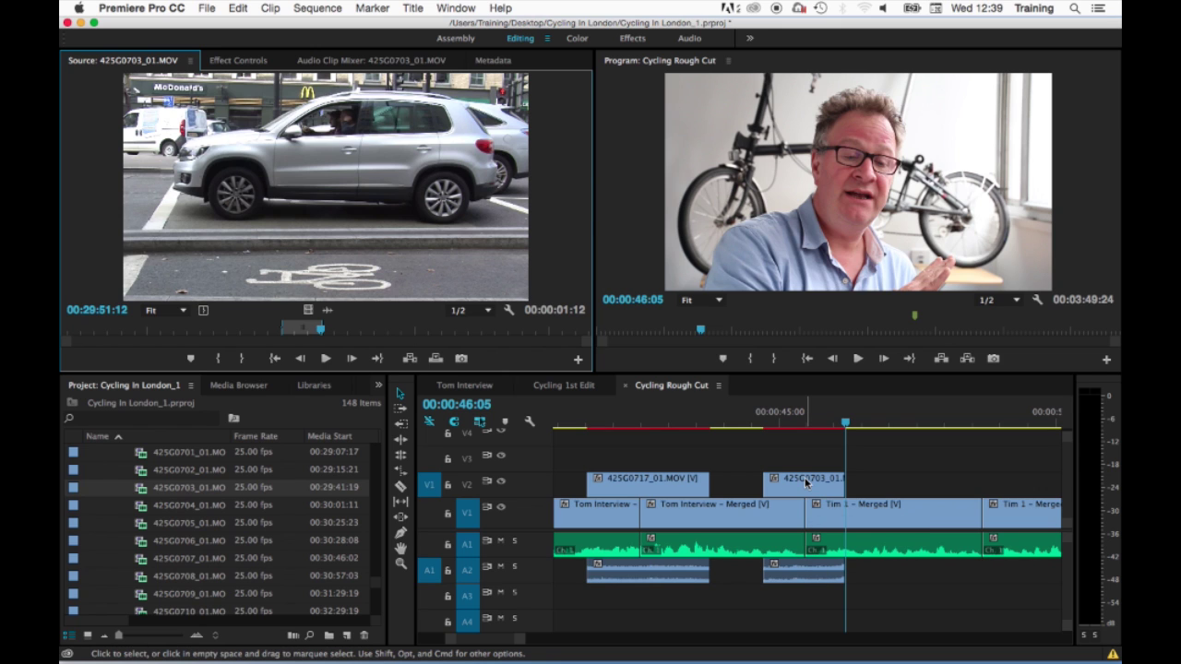
Delete the 425G0703 B-roll clip with its audio, then undo to restore it
mouse_move(805, 482)
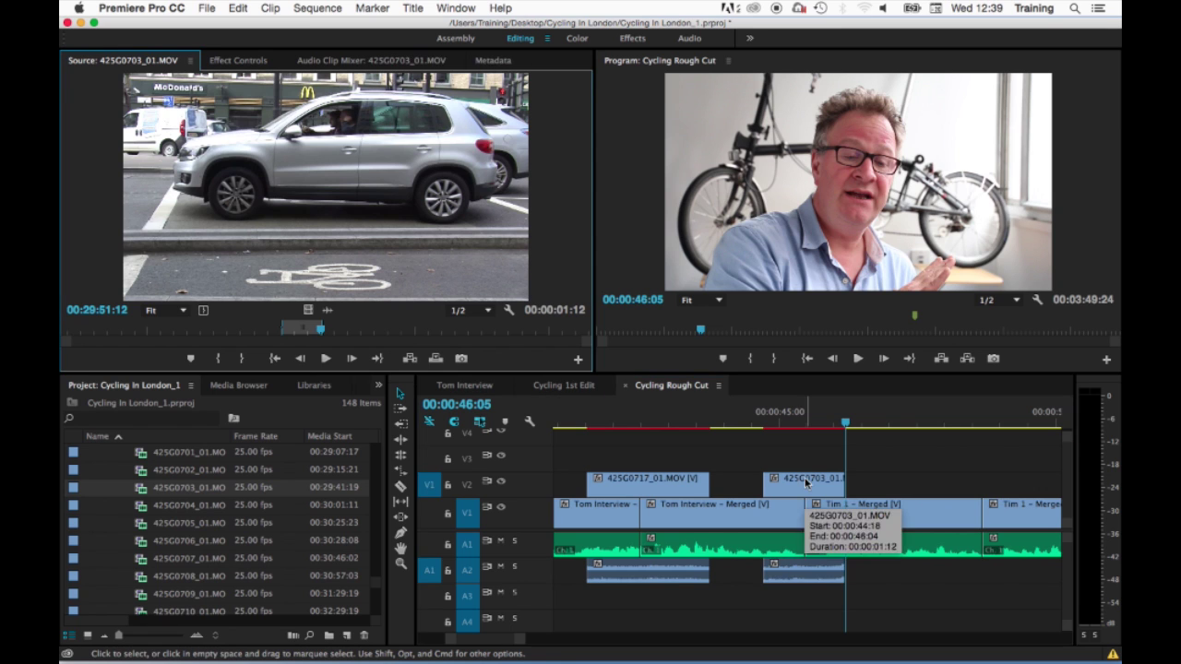
click(787, 485)
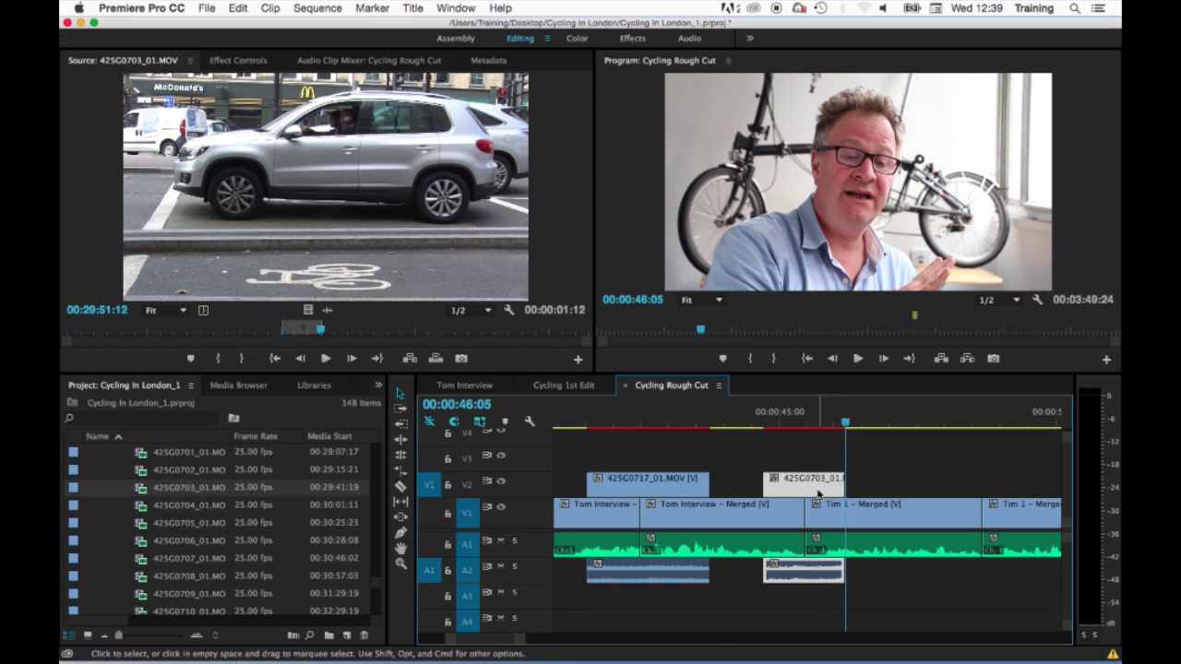
key(Delete)
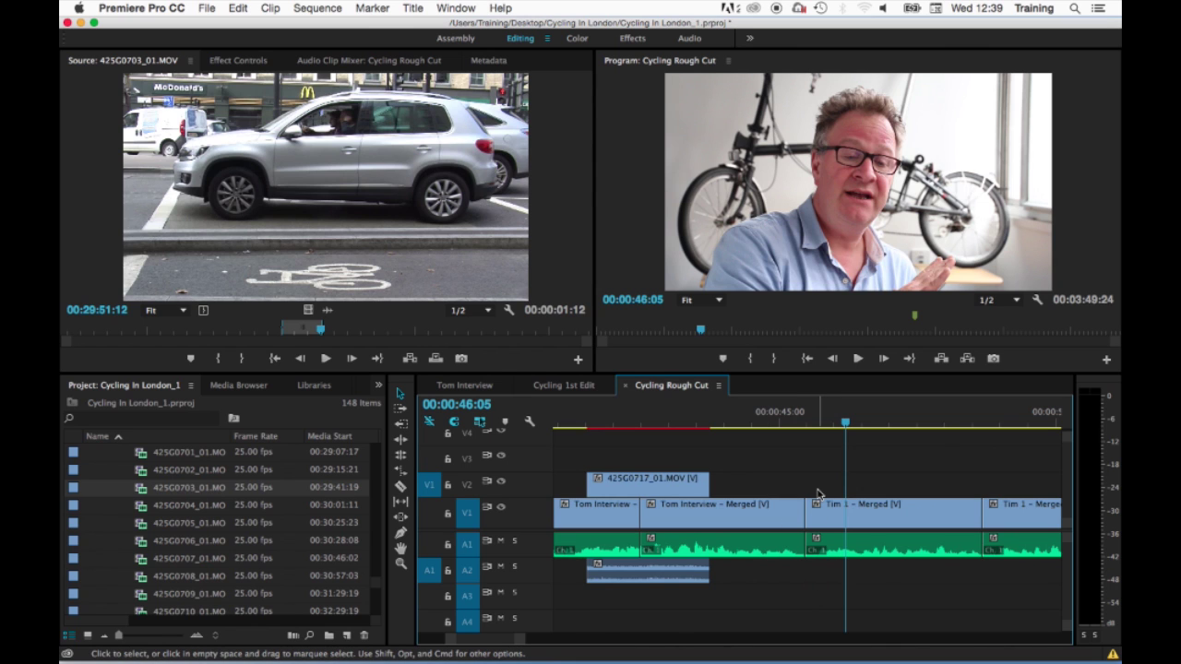
key(super+z)
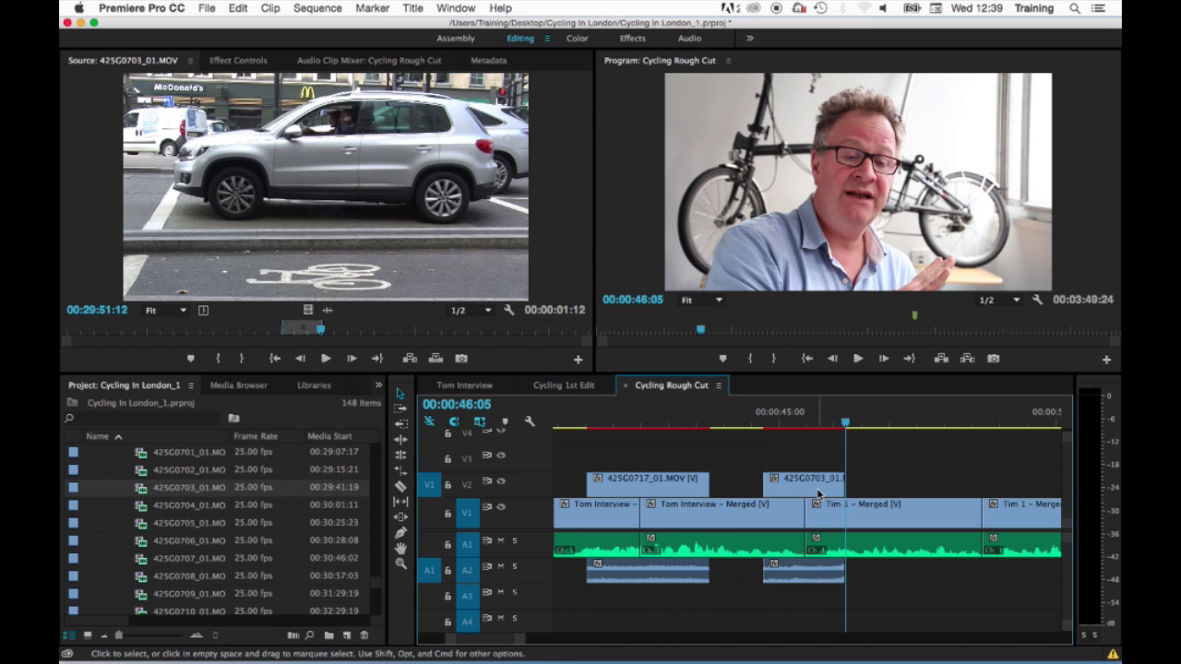
Unlink the 425G0703 B-roll video from its audio via the clip menu and Clip > Unlink
right_click(797, 481)
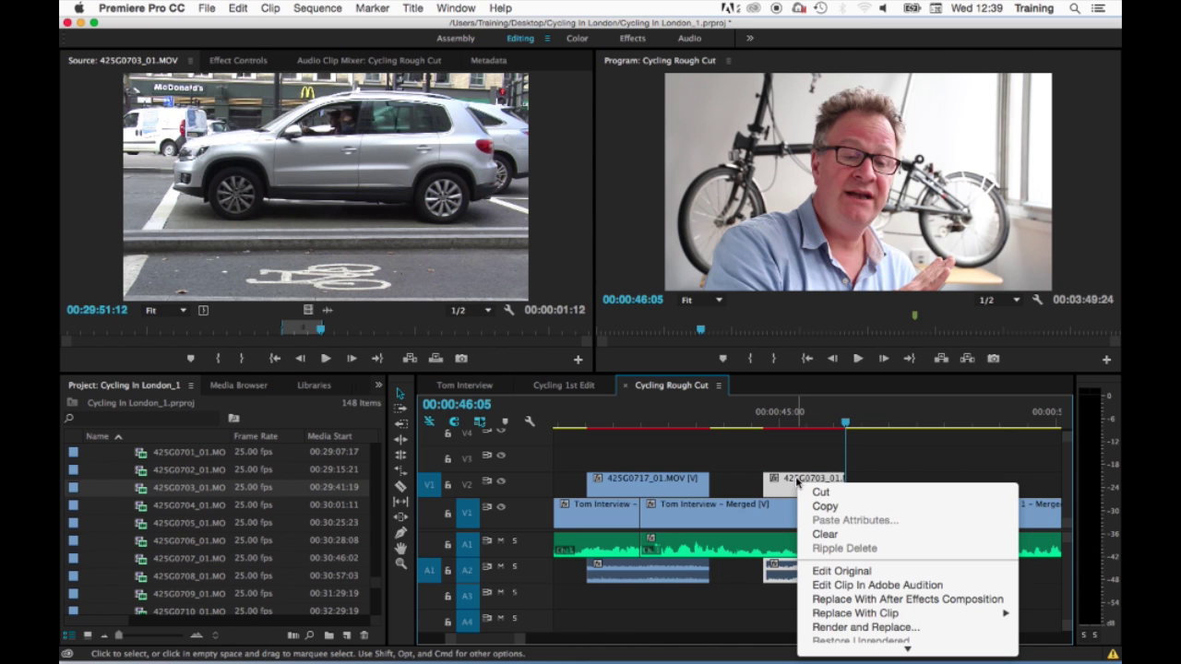
scroll(803, 483, down, 5)
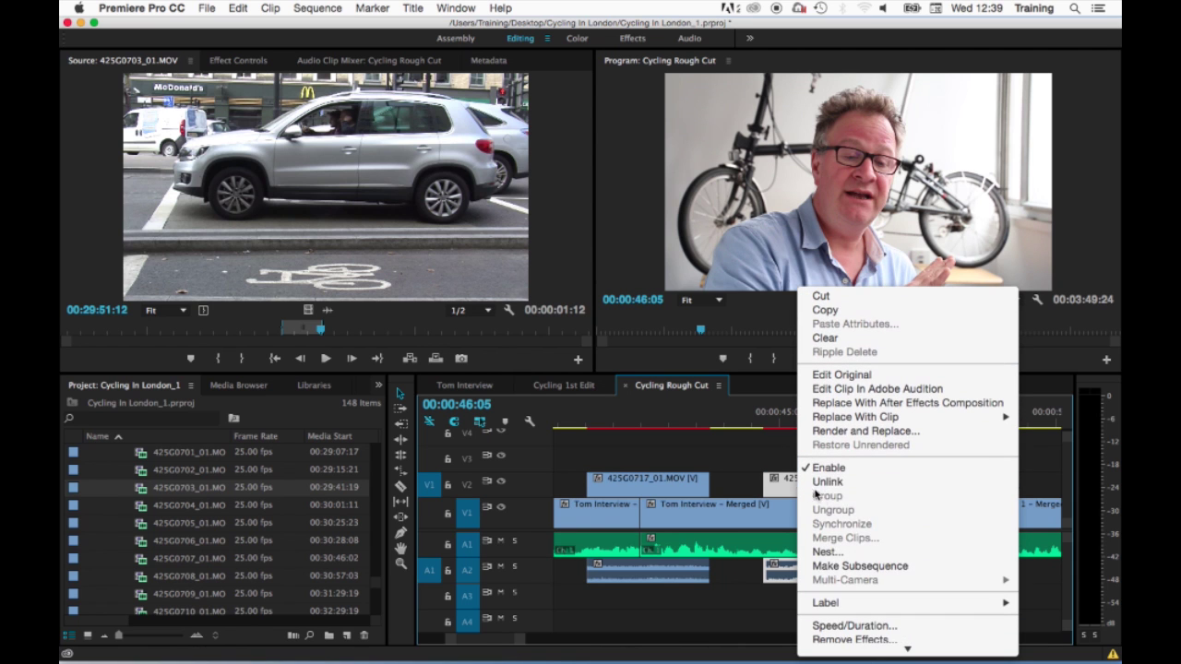
click(828, 482)
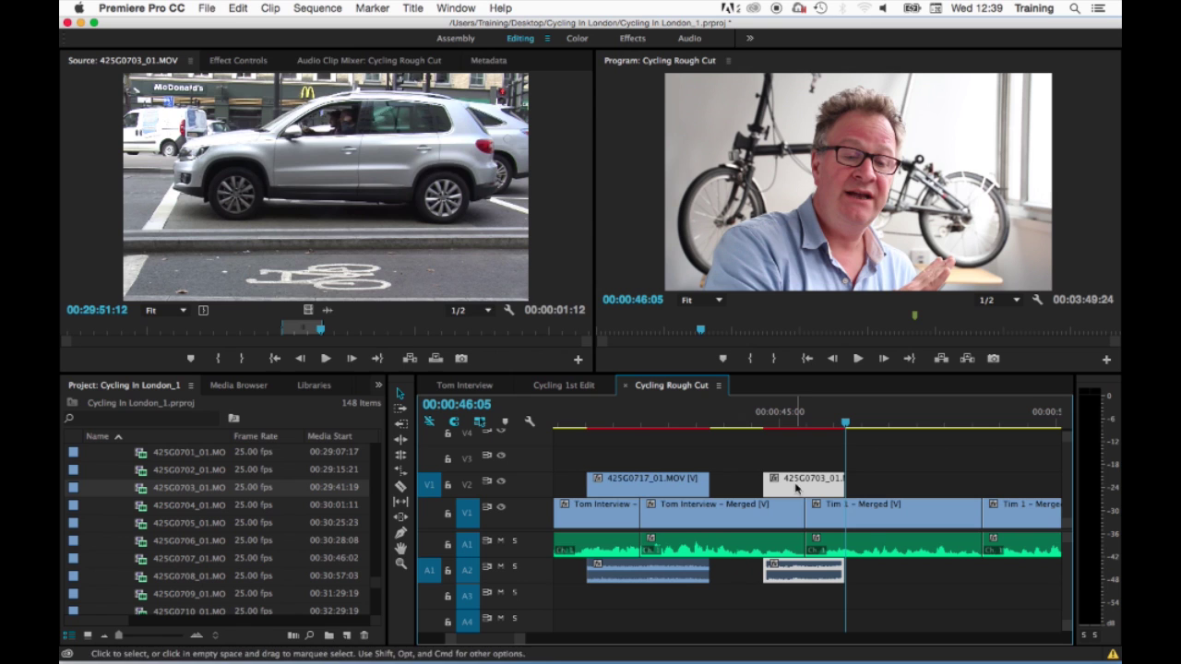
click(271, 8)
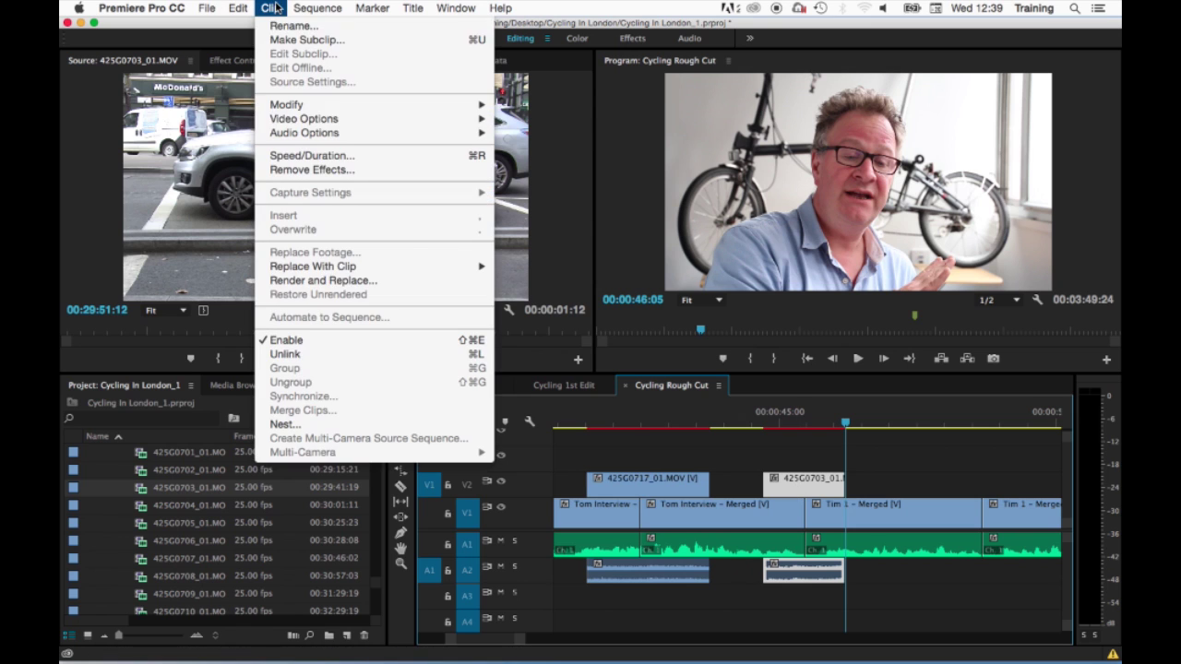
click(310, 355)
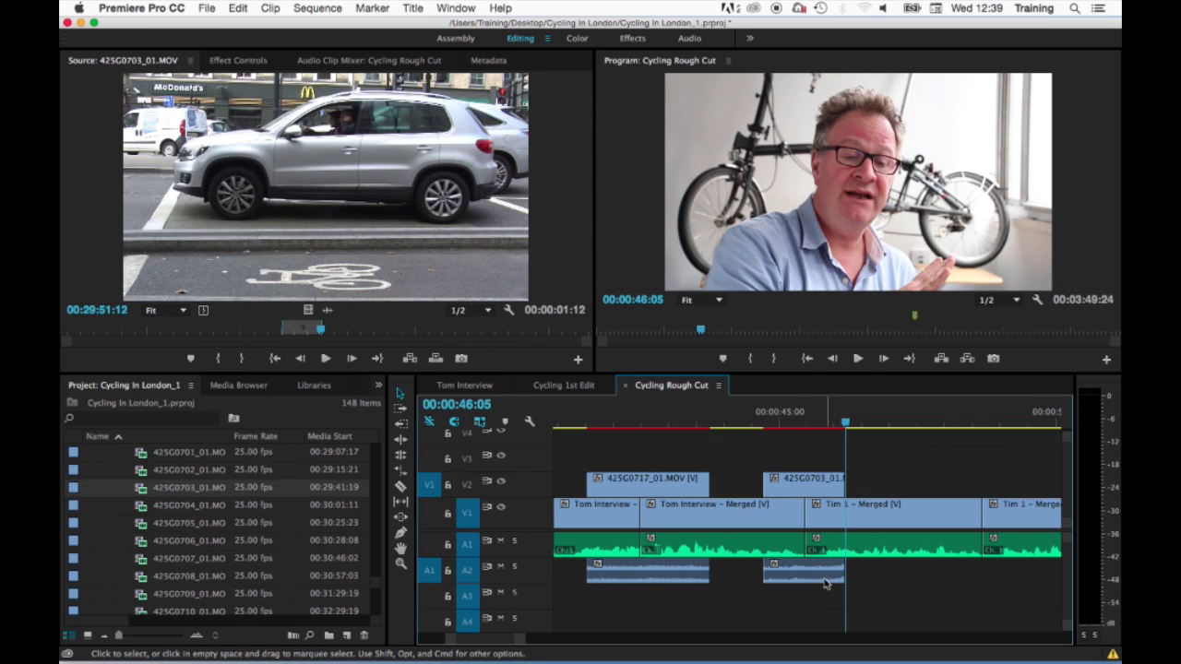
Select the 425G0703 video and audio separately, delete only the A2 audio, then undo
click(817, 582)
click(804, 485)
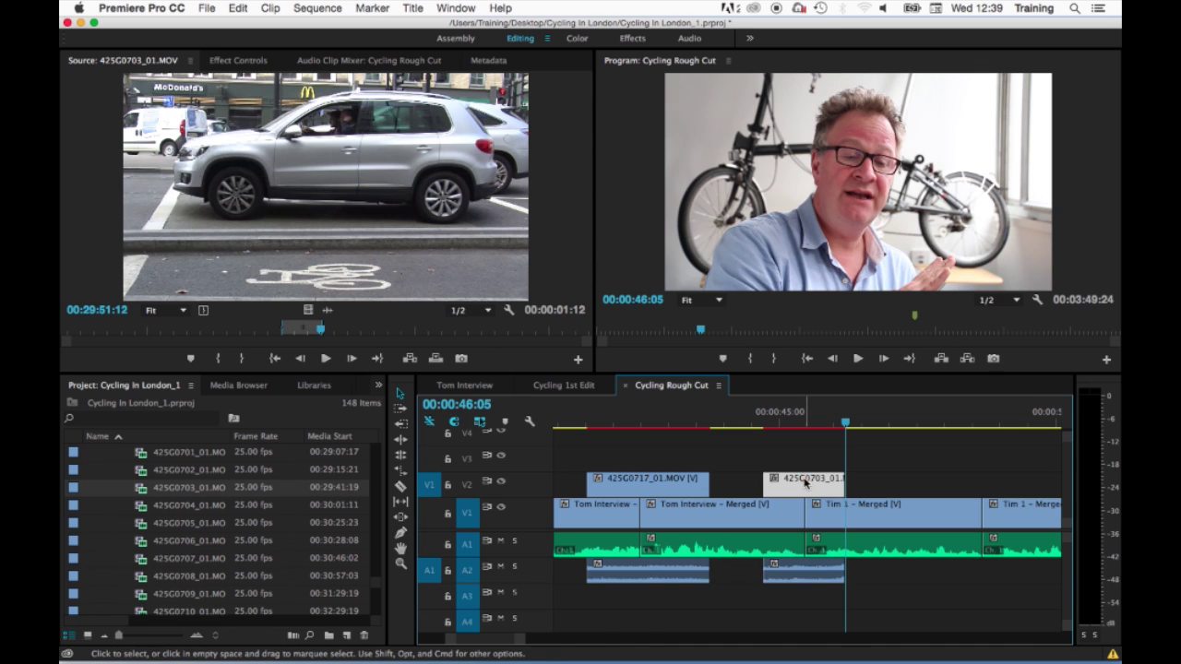
click(811, 577)
click(805, 488)
click(802, 573)
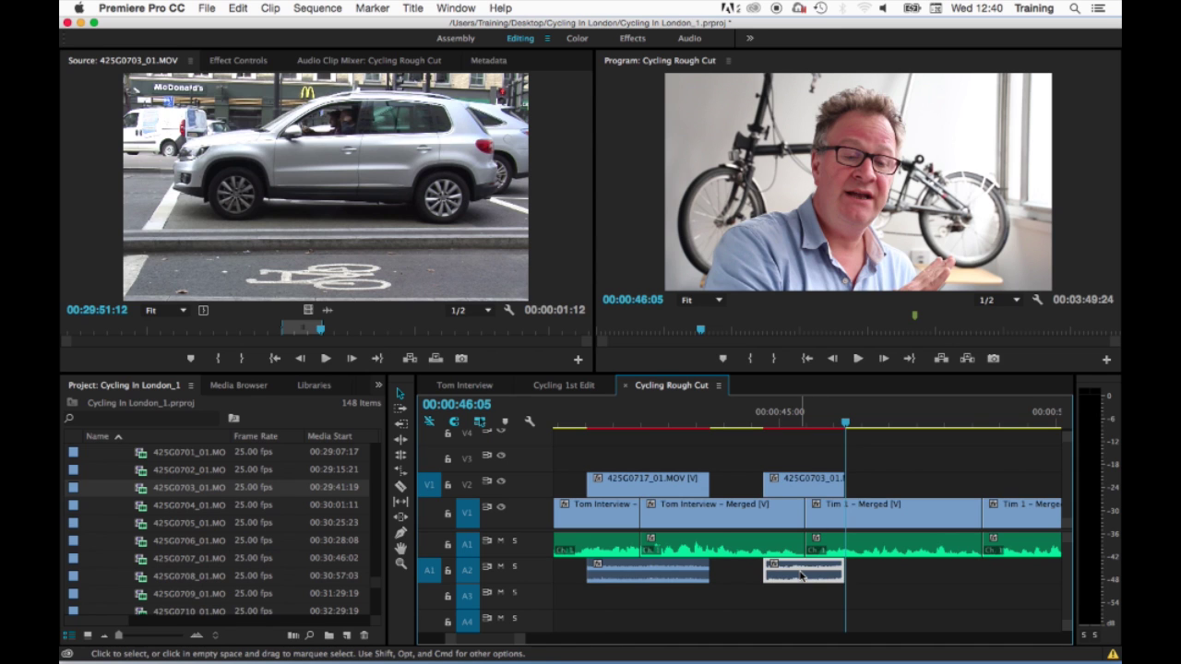
key(Delete)
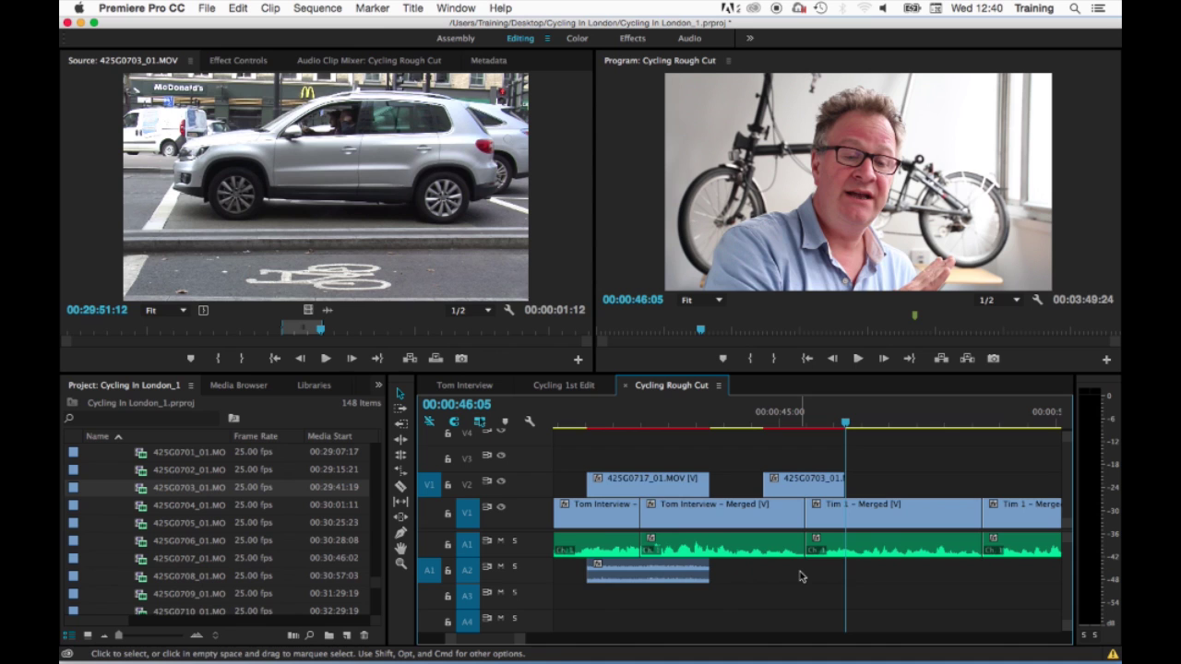
key(super+z)
Select the 425G0717 and Tom Interview clips to compare how they select
click(671, 489)
click(673, 517)
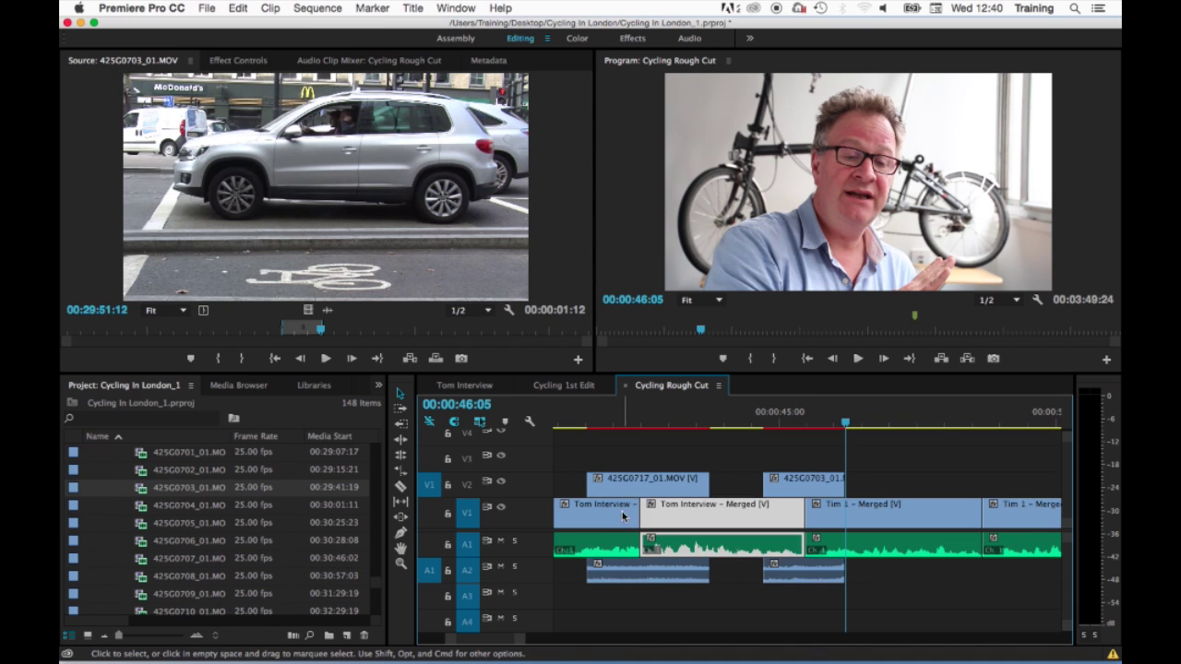
click(625, 519)
click(683, 543)
Clear the selection and select the 425G0703 video on V2 together with its A2 audio
click(743, 458)
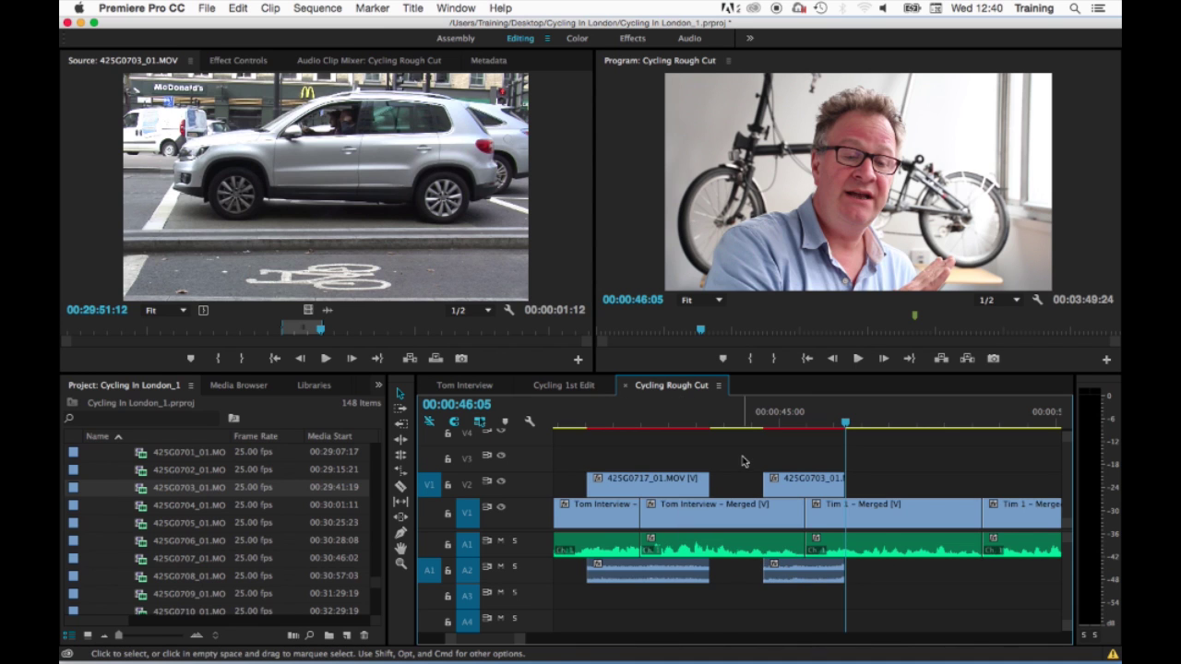
click(827, 478)
shift+click(793, 576)
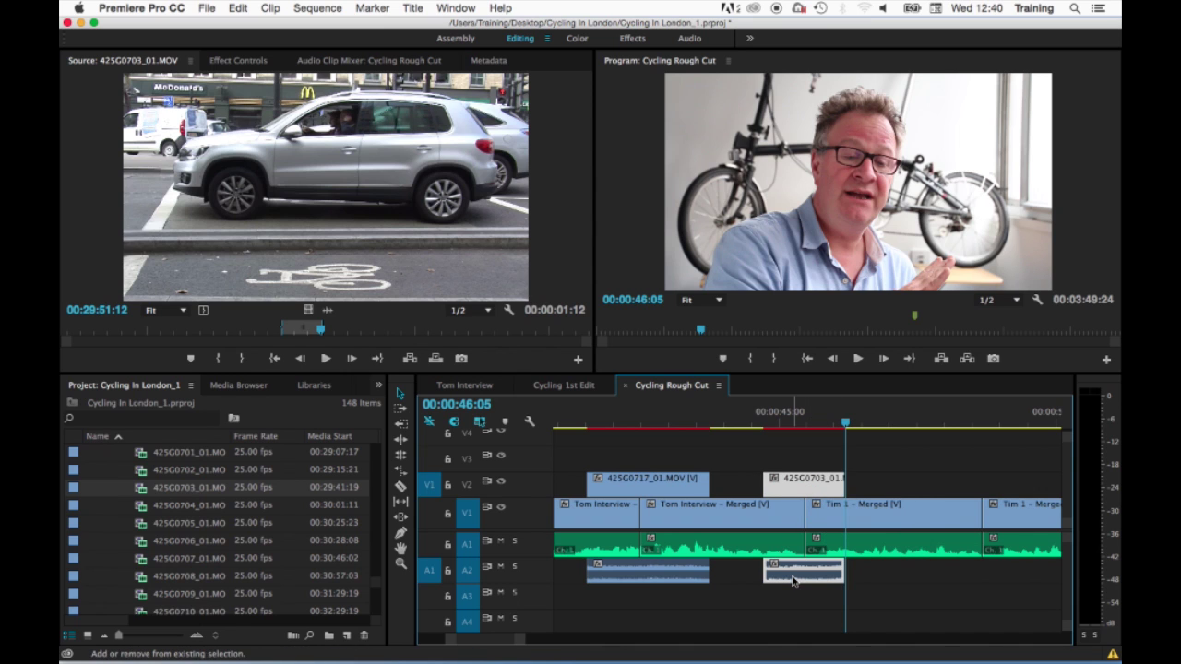
Review the clip options and Clip menu commands for the selected 425G0703 clips
right_click(795, 480)
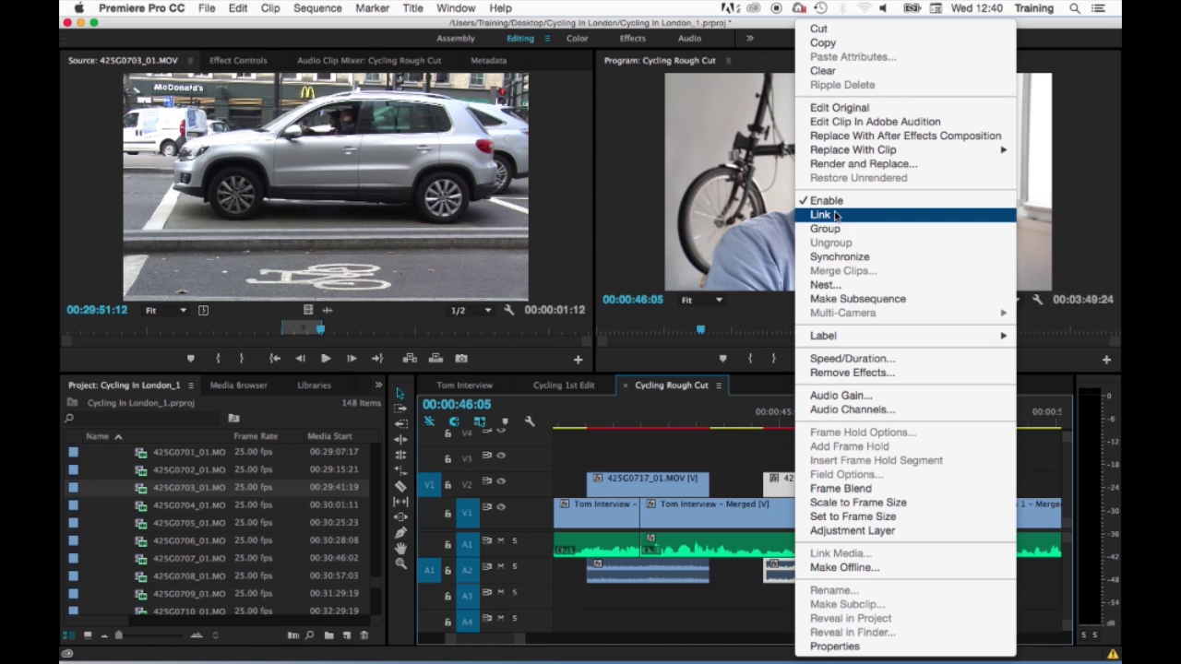
click(270, 8)
click(269, 8)
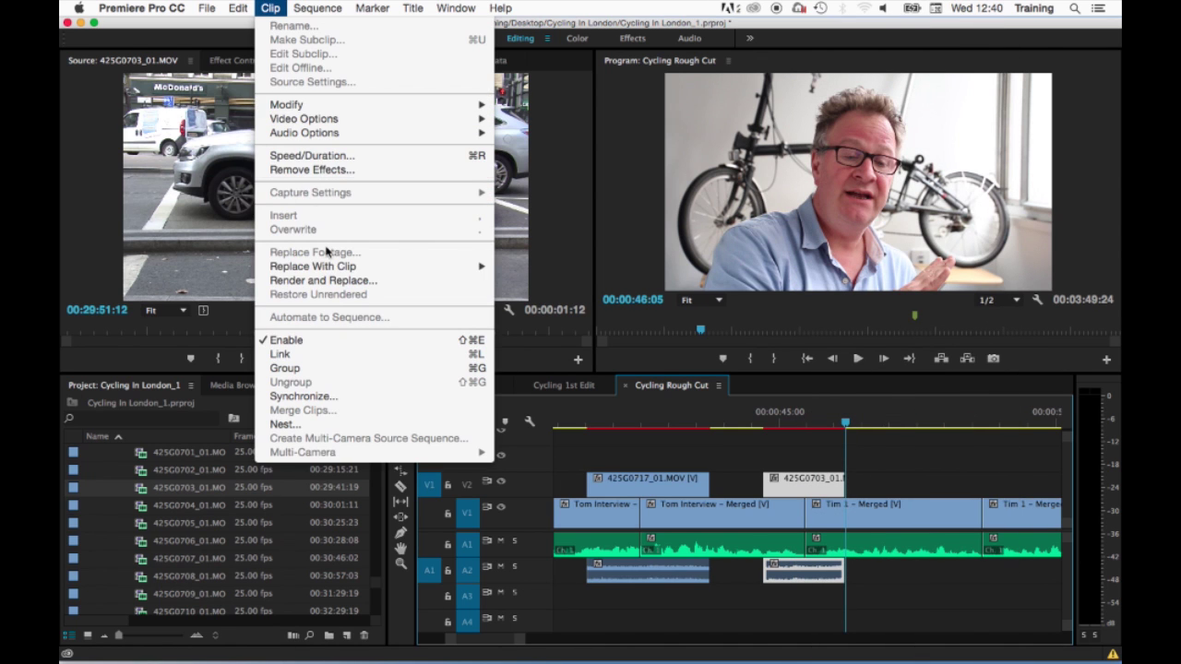
click(369, 340)
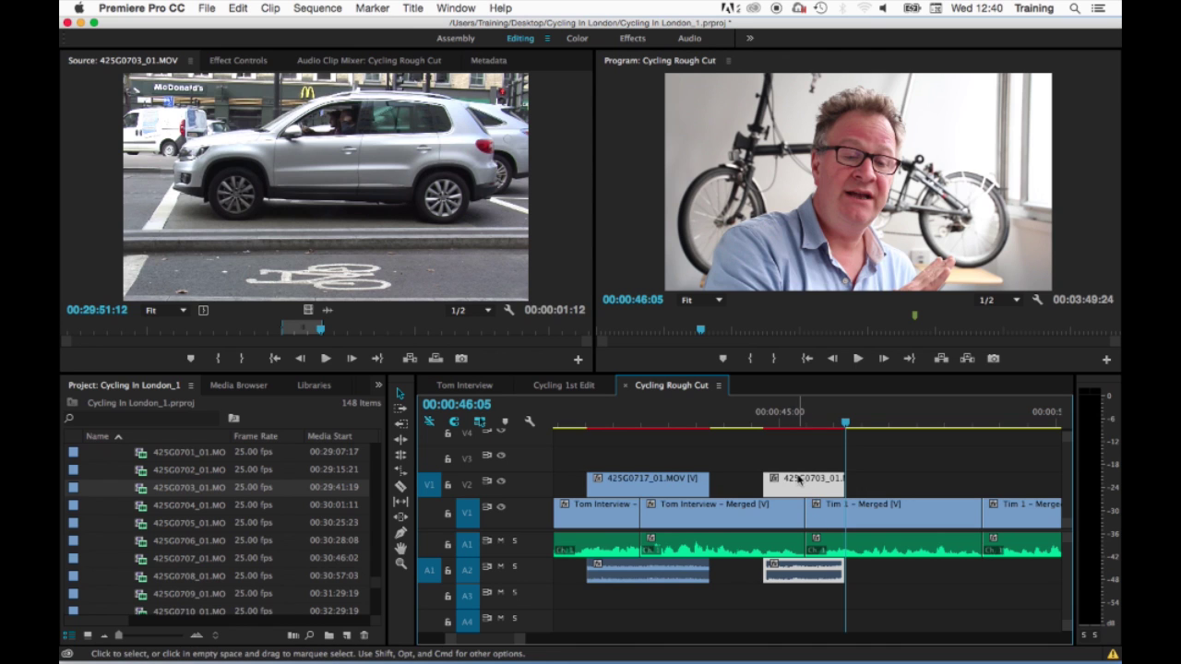
Turn off Linked Selection and select interview and 425G0717 video and audio parts individually
click(792, 460)
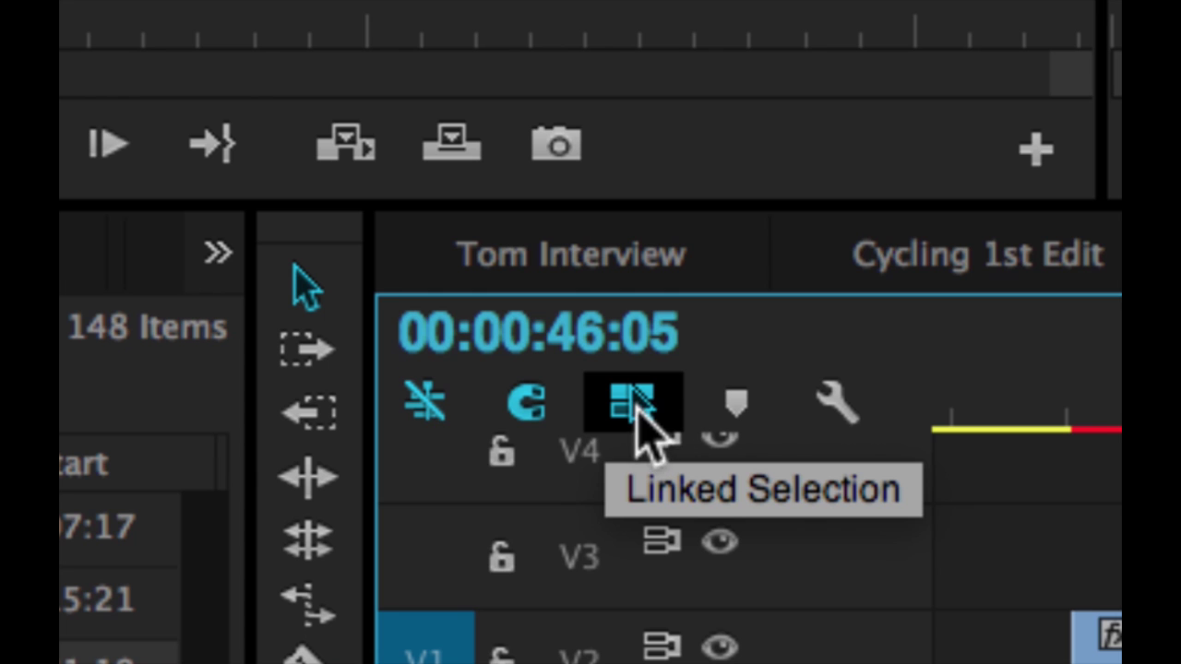
click(639, 411)
click(676, 492)
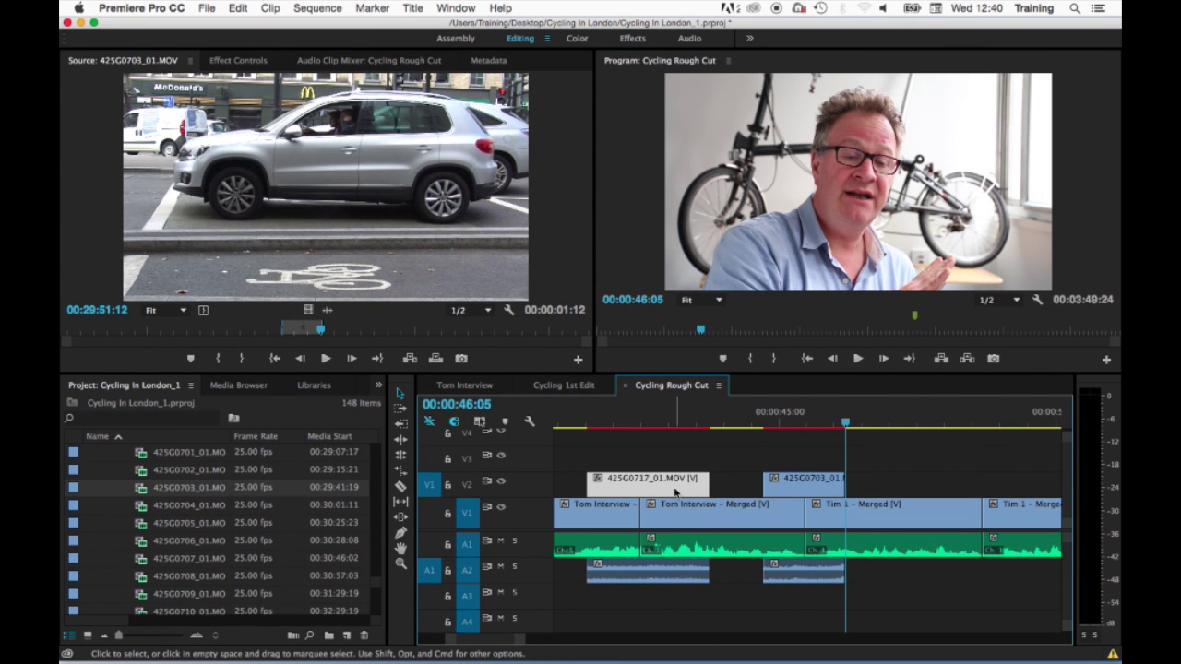
click(681, 515)
click(683, 545)
click(618, 516)
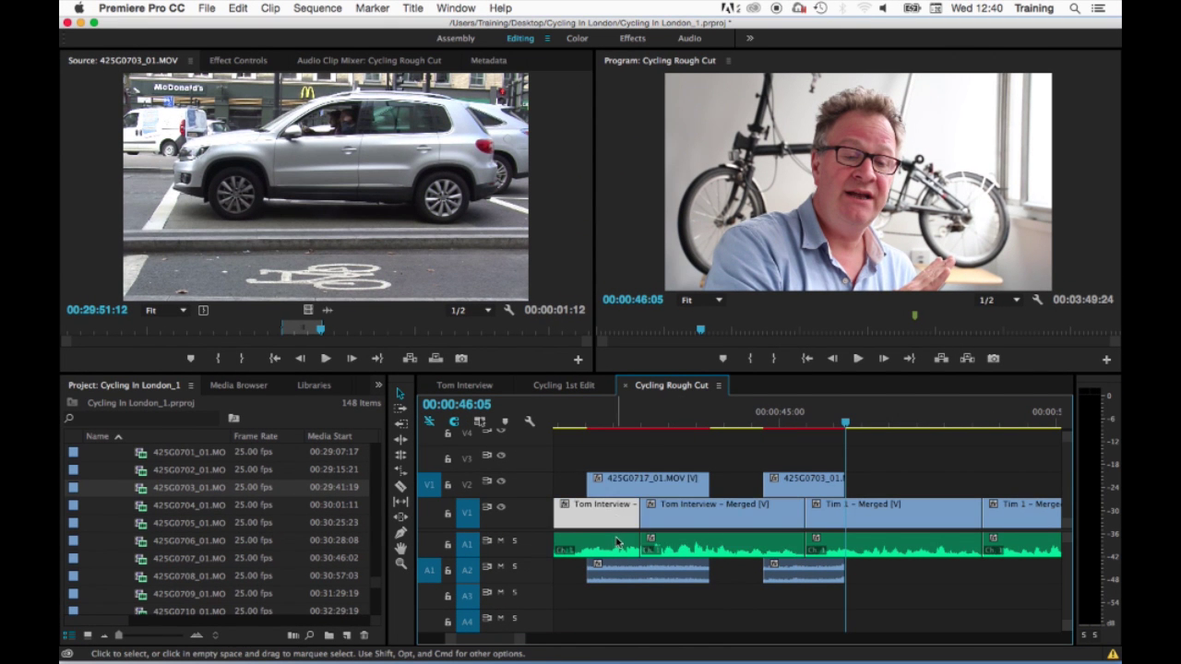
click(619, 543)
Delete the 425G0703 audio on A2 alone and undo, then trim its end and undo
click(821, 578)
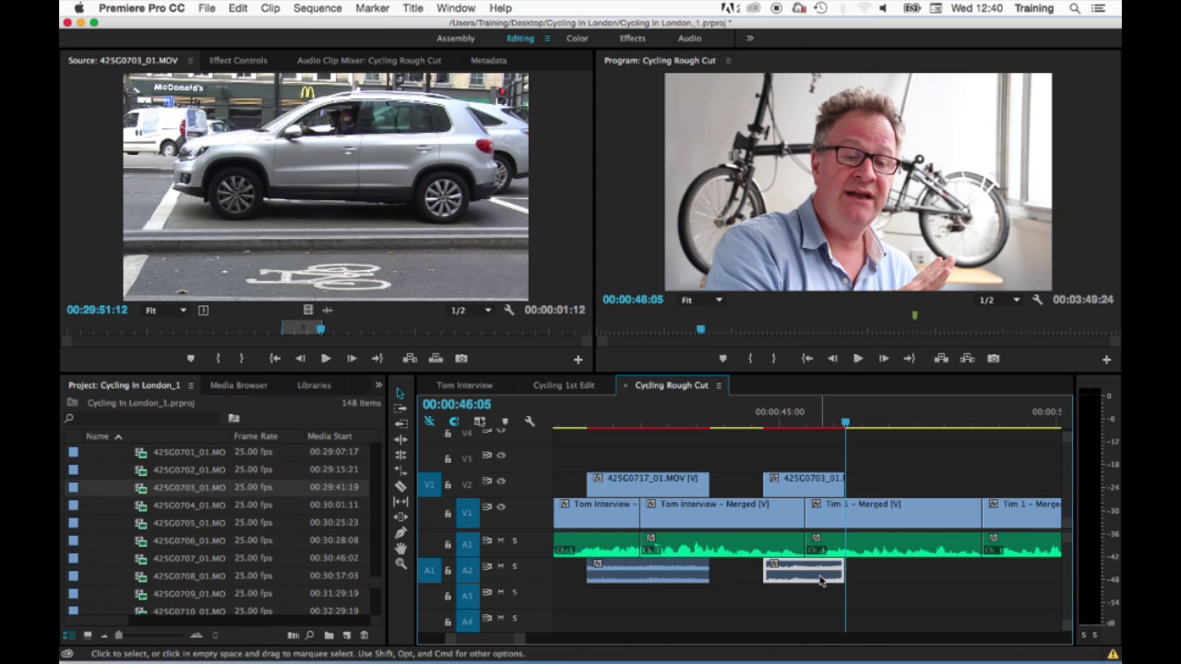
key(Delete)
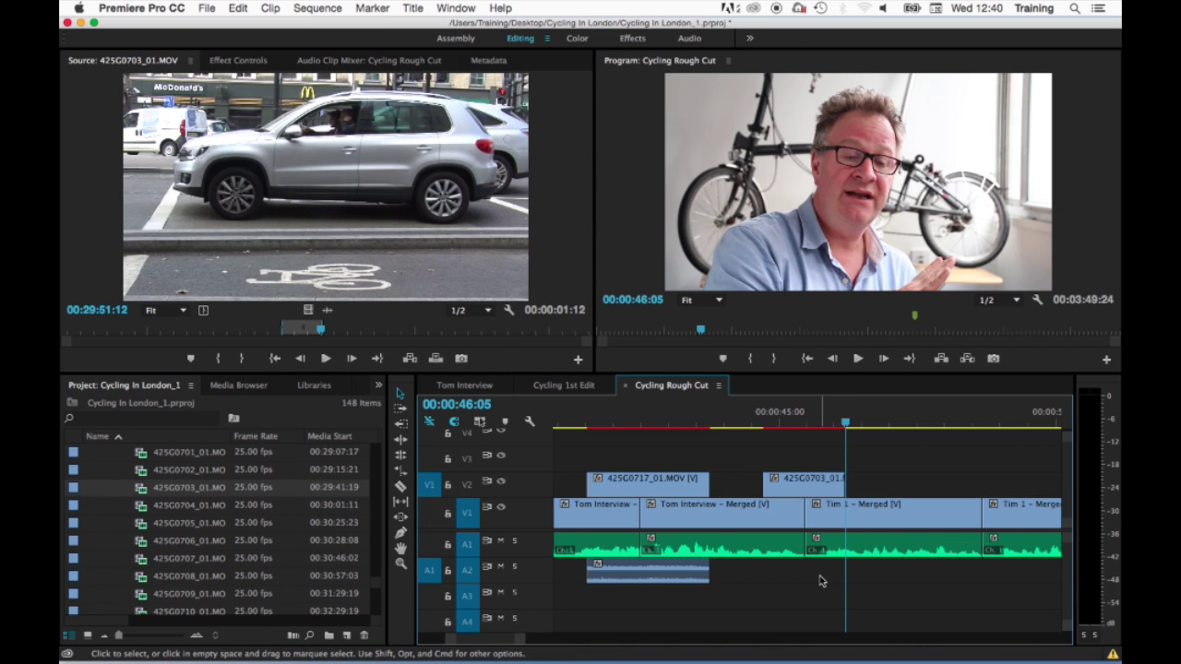
key(super+z)
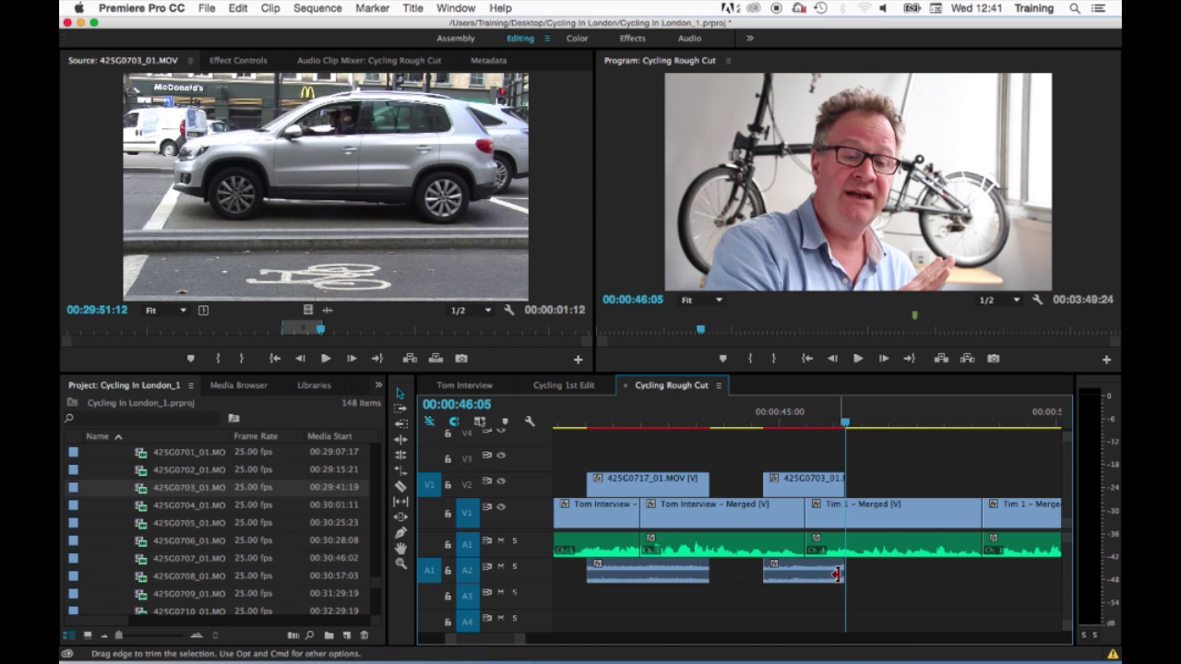
drag(843, 572, 802, 571)
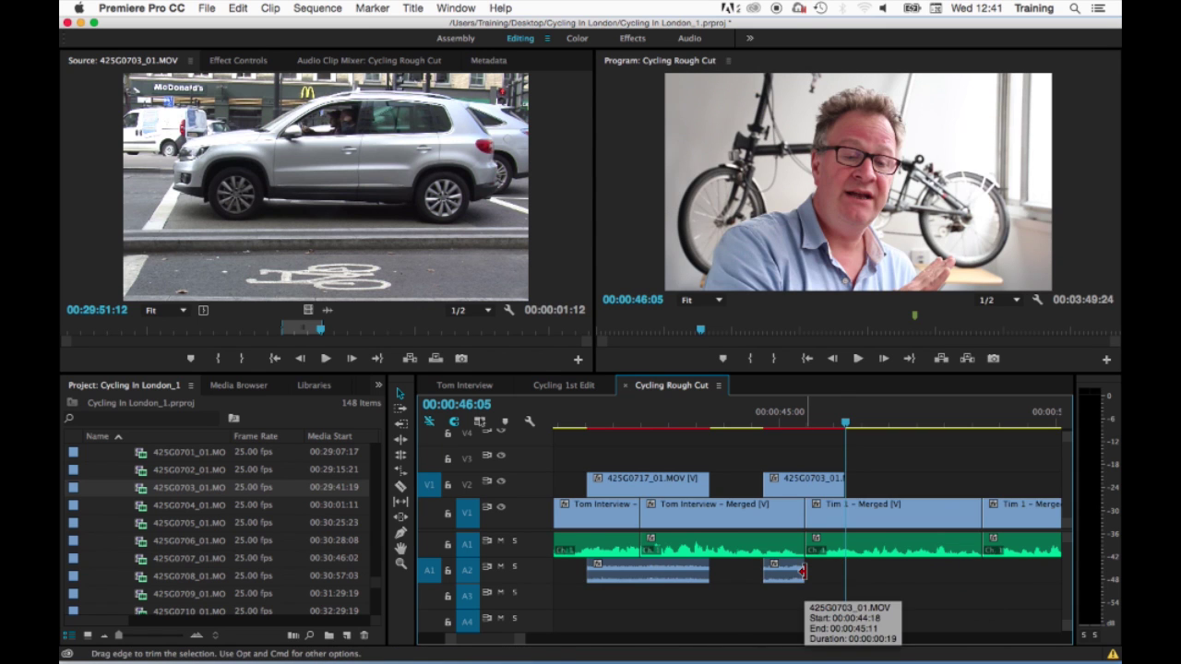
key(super+z)
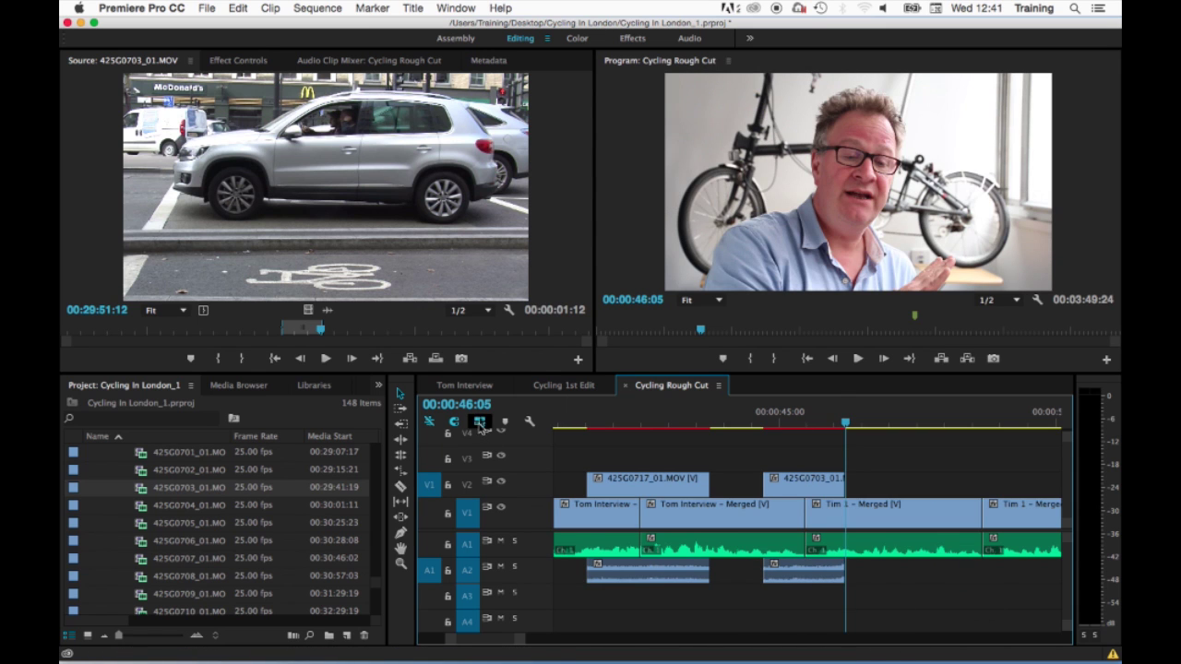
Turn Linked Selection back on and check 425G0703, 425G0717 and Tom Interview - Merged select with audio
click(480, 423)
click(794, 485)
click(661, 485)
click(676, 525)
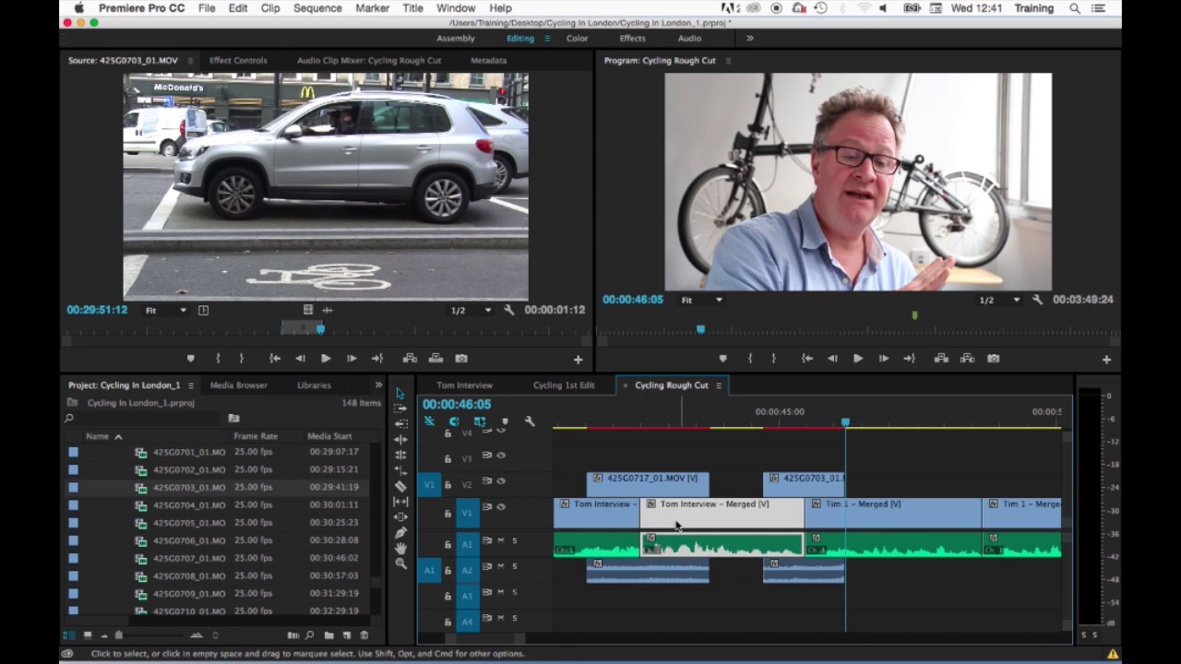
click(720, 466)
click(646, 481)
click(736, 467)
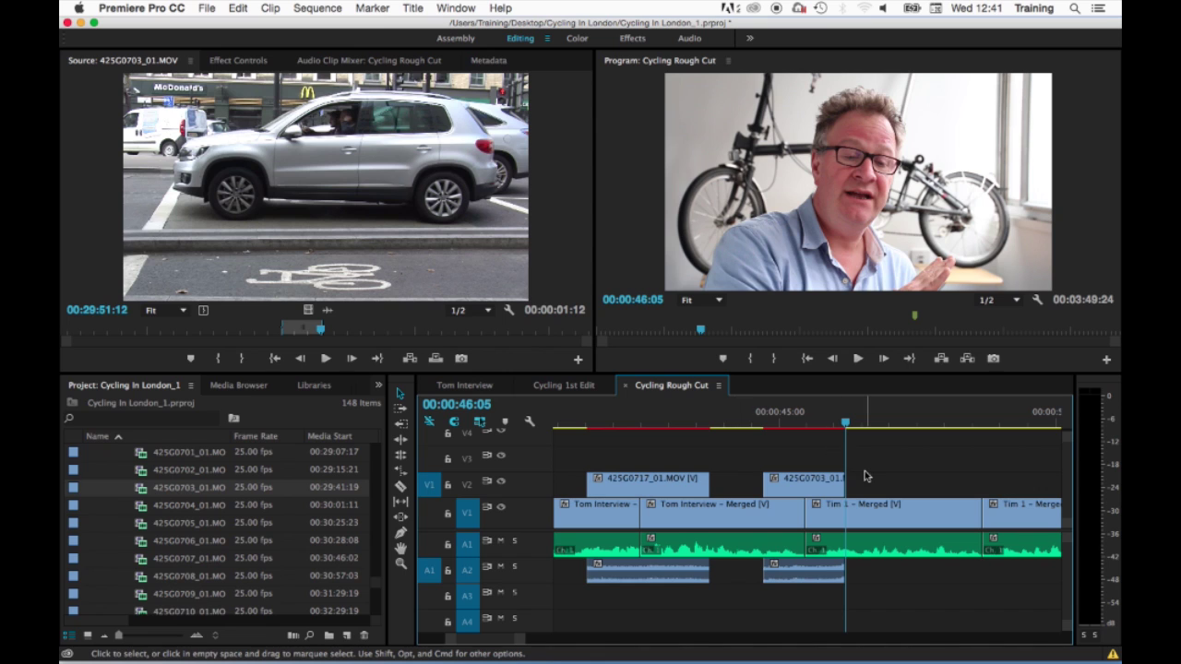
Click the A2 audio and V2 clips of 425G0703, 425G0717 and the merged interview to confirm linking
click(803, 574)
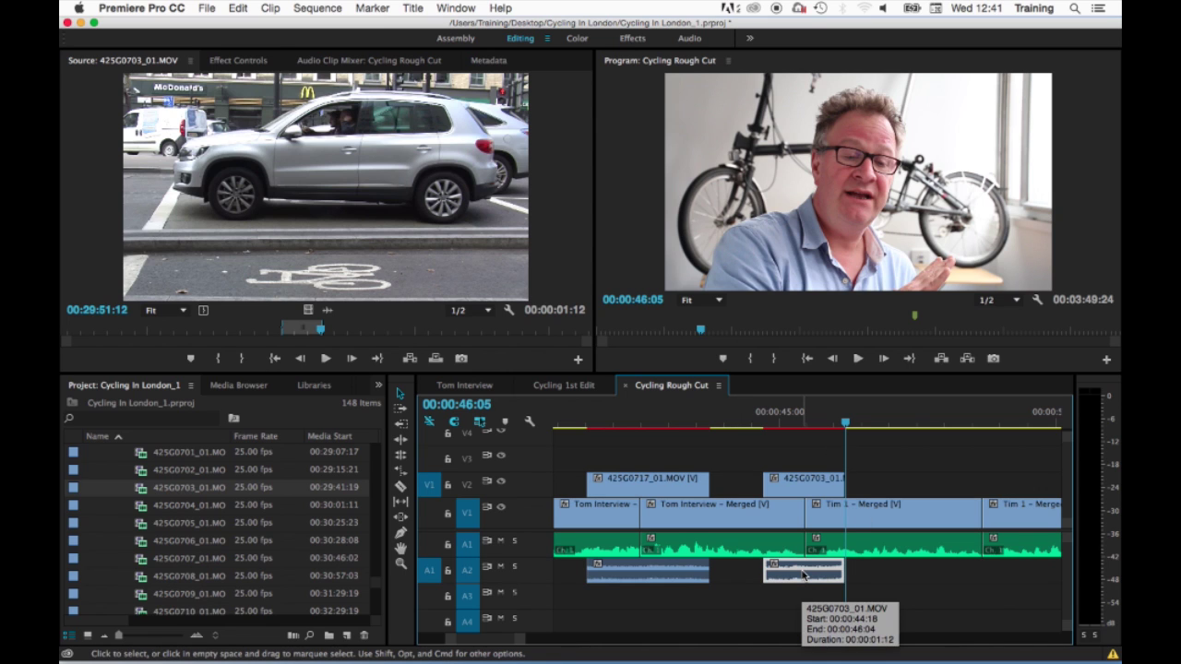
click(689, 540)
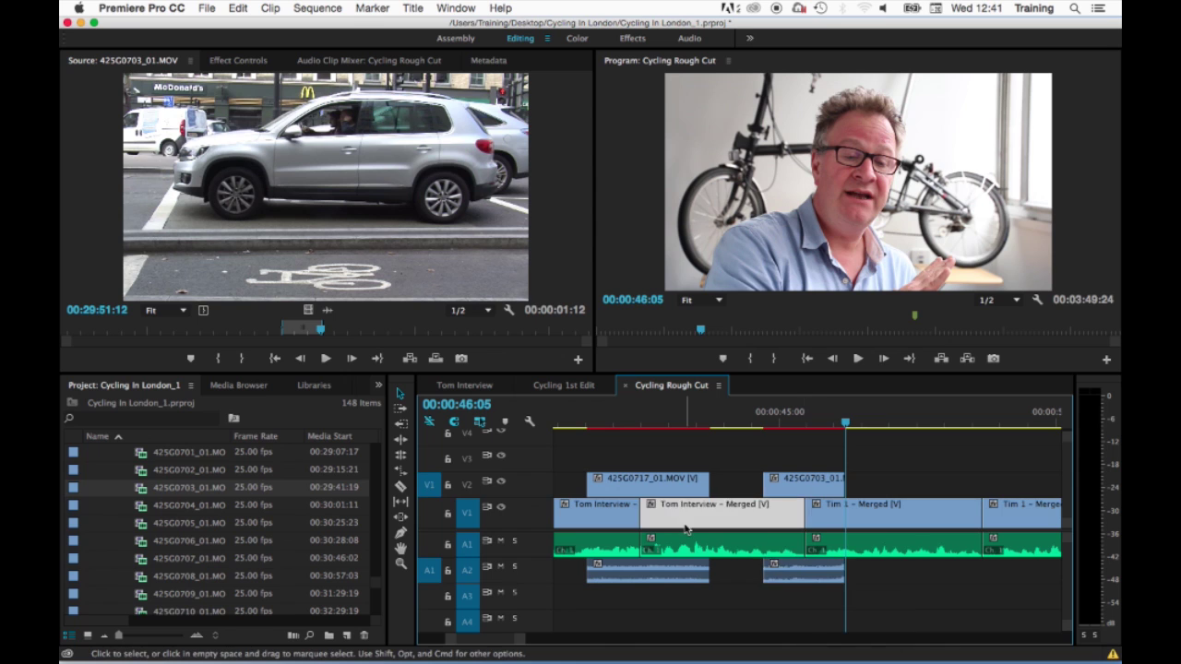
click(664, 581)
click(803, 582)
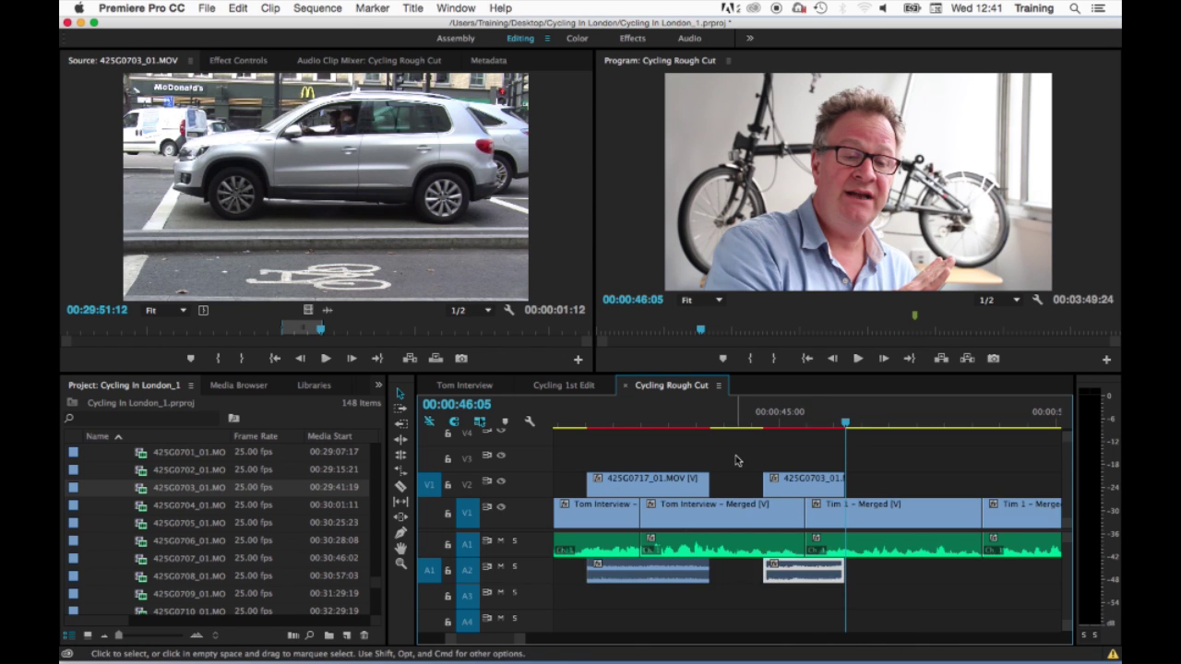
click(794, 491)
click(656, 489)
click(666, 526)
click(783, 481)
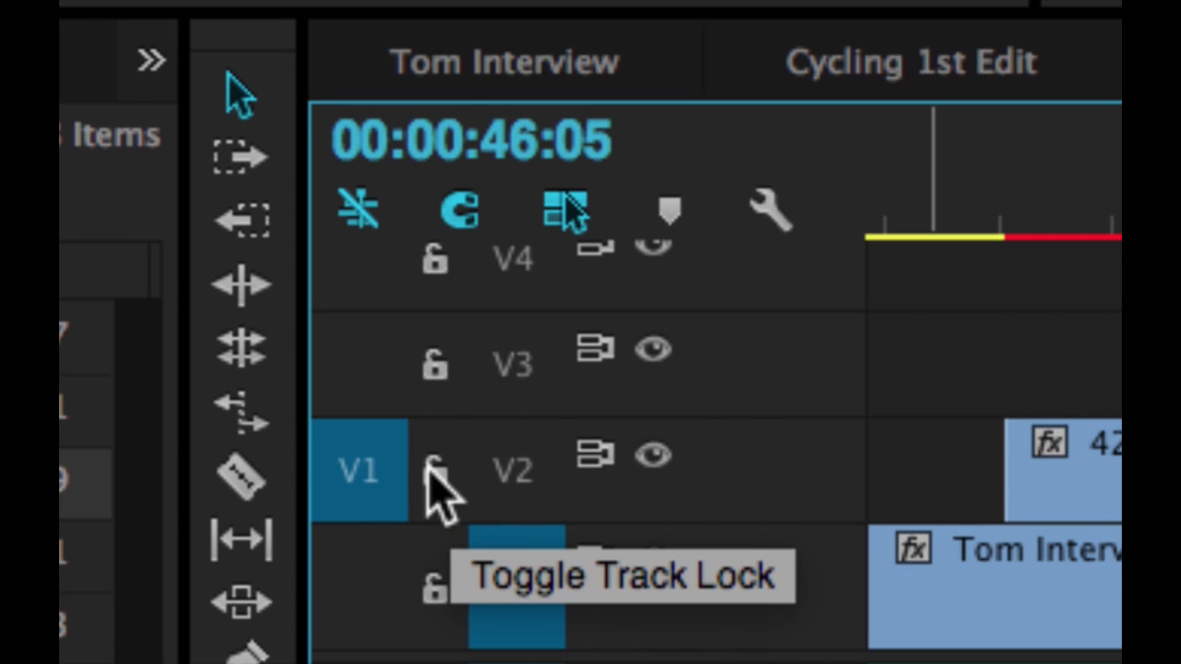
Lock track V2, then delete the selected 425G0703 clip so only its A2 audio is removed
click(434, 474)
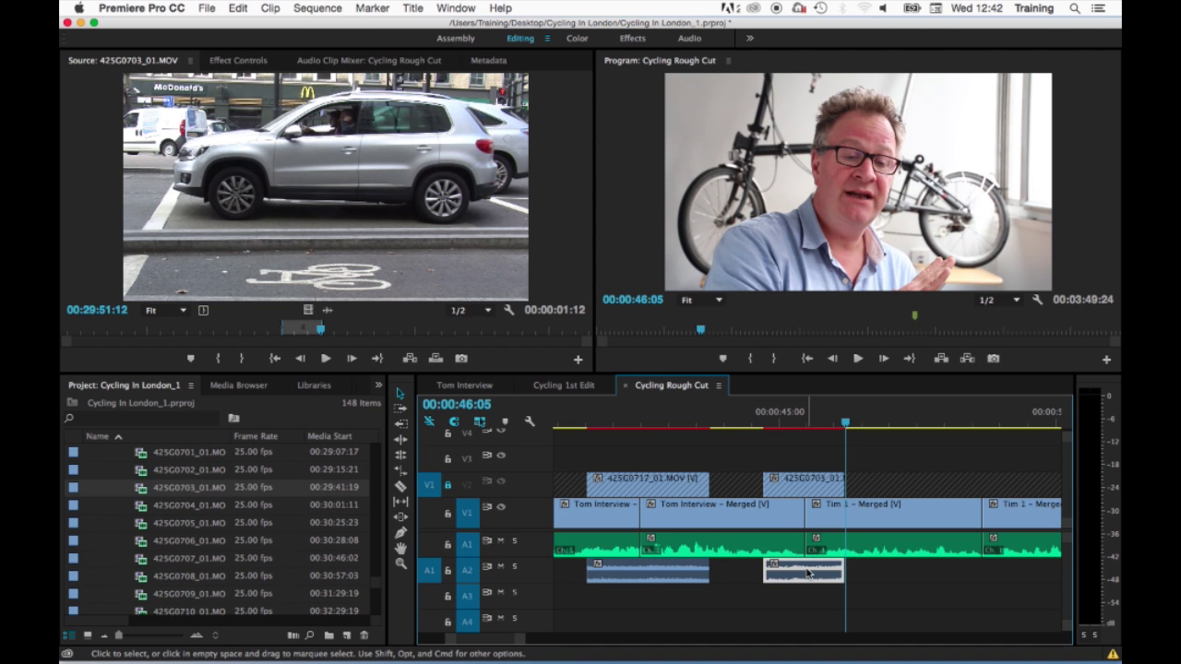
key(Delete)
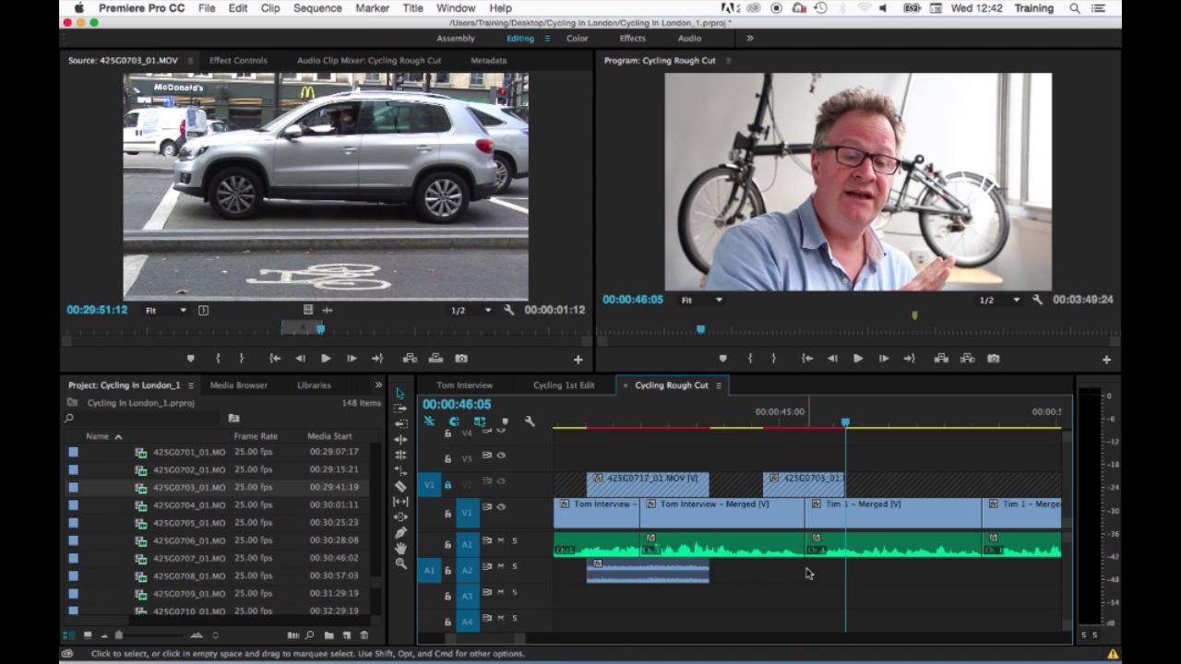